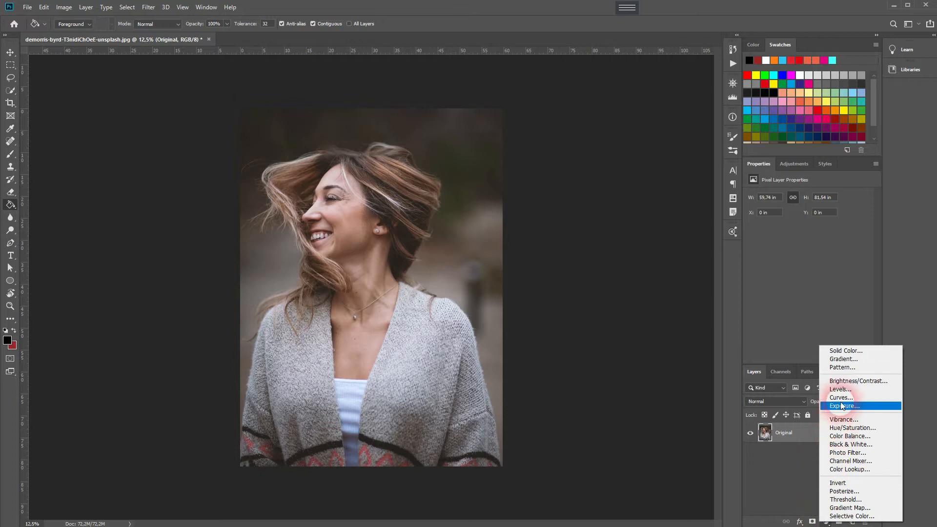
Step: Add a Curves adjustment layer above the photo, move its RGB black point inward to deepen the shadows, and compare before and after
left_click(840, 397)
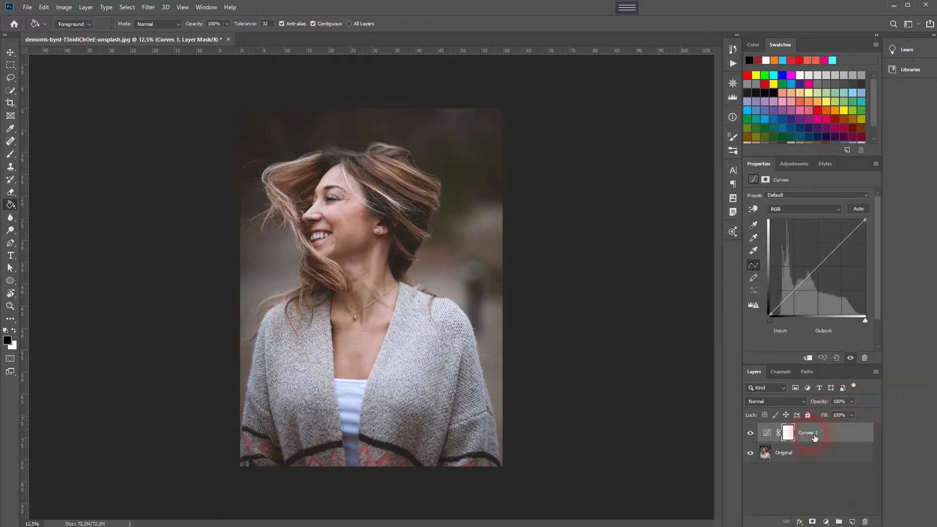
mouse_move(770, 315)
left_mouse_down()
mouse_move(780, 321)
mouse_move(718, 328)
mouse_move(781, 323)
left_mouse_up()
key("alt")
key("alt")
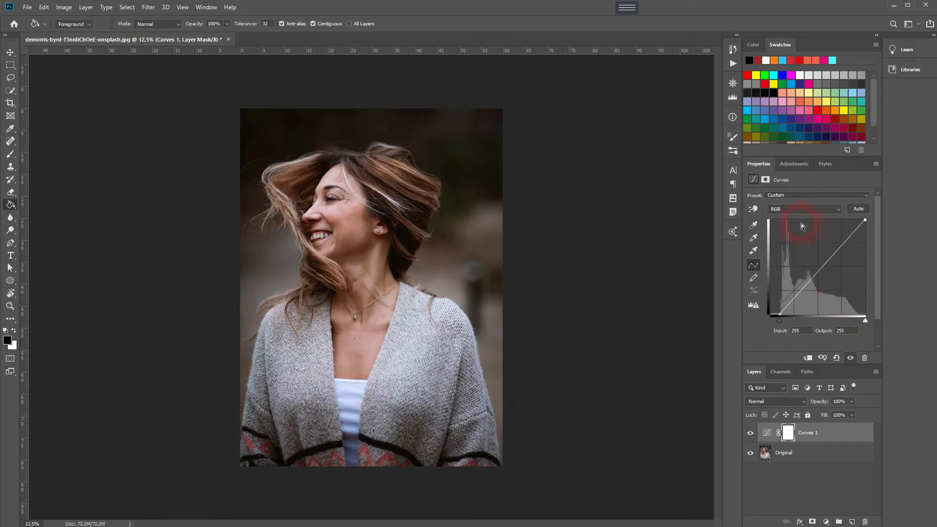
left_click(751, 435)
left_click(751, 435)
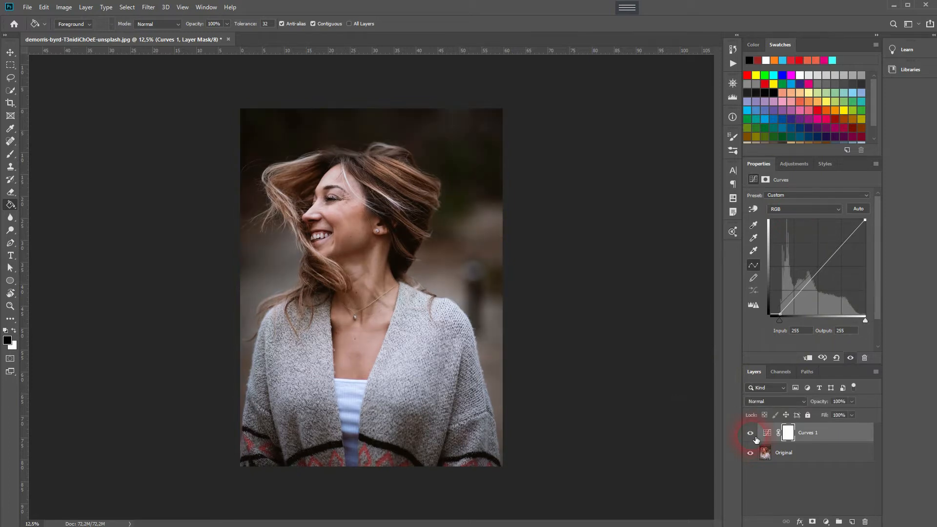
left_click(854, 434)
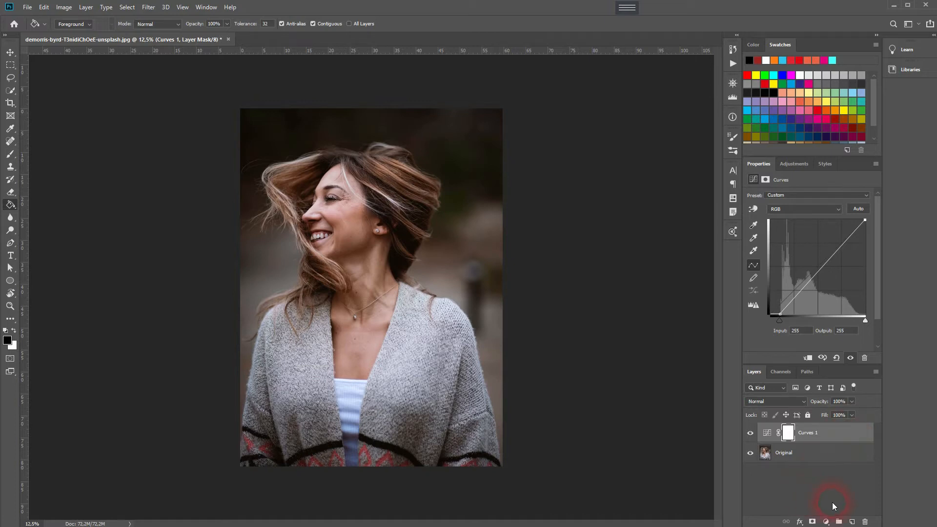
Step: Add a second Curves adjustment layer on top and rename it X-Pro 2
left_click(826, 521)
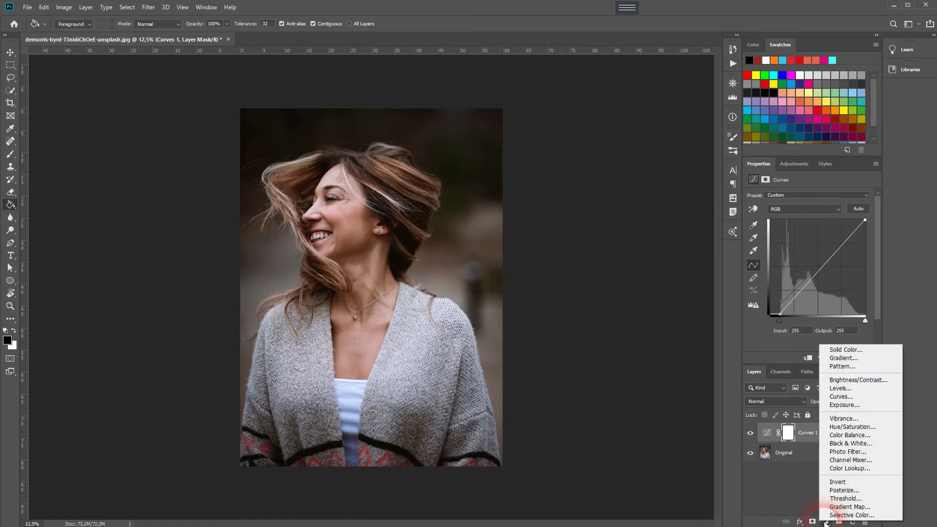
left_click(848, 397)
double_click(812, 435)
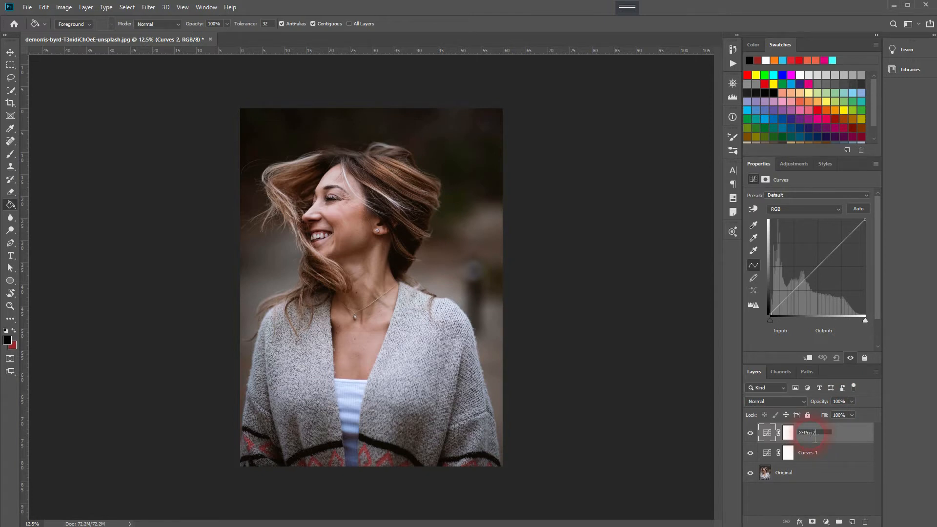
key("Return")
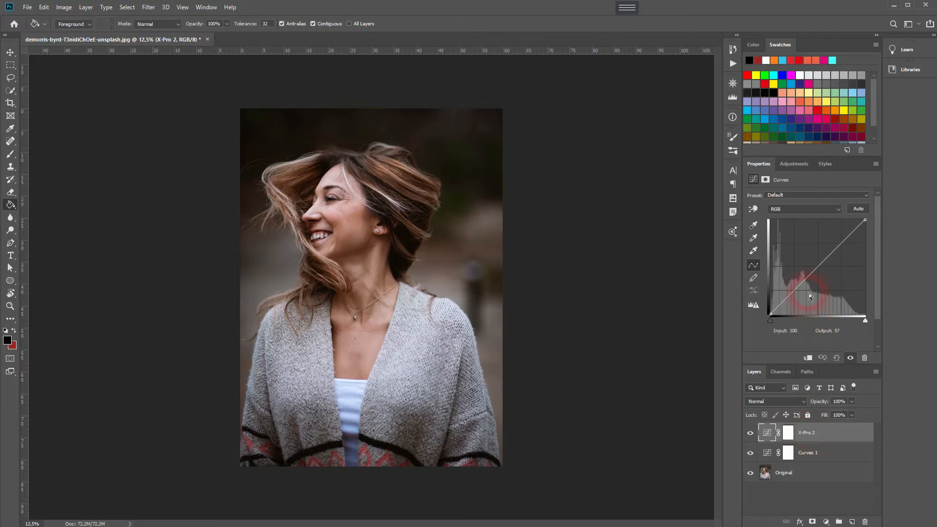
Step: Shape X-Pro 2's RGB curve into an S with points at about 47→33, 124→115 and 190→203, and preview its effect
left_click(770, 314)
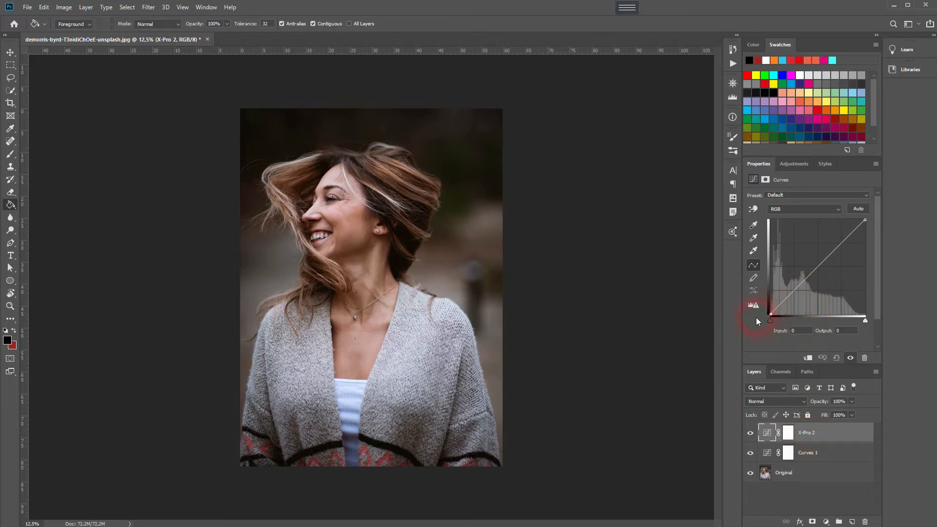
left_click(788, 302)
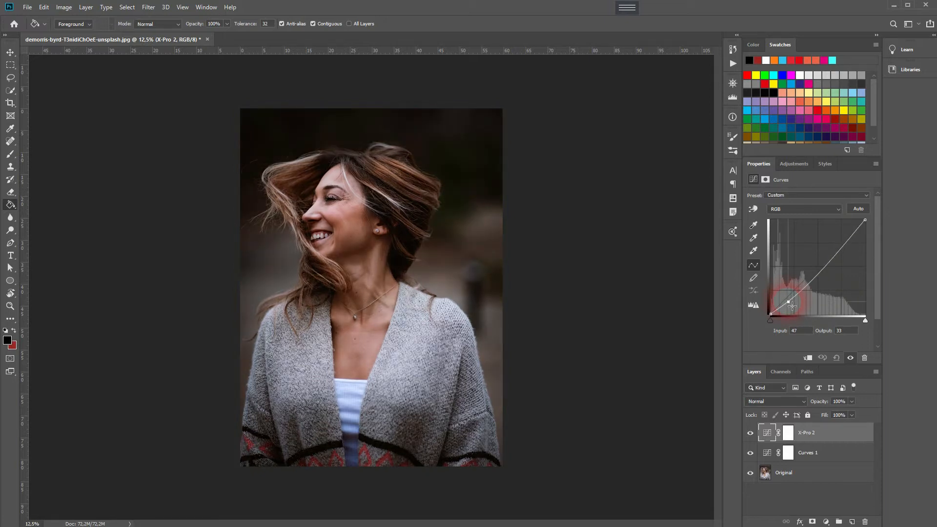
left_click(817, 272)
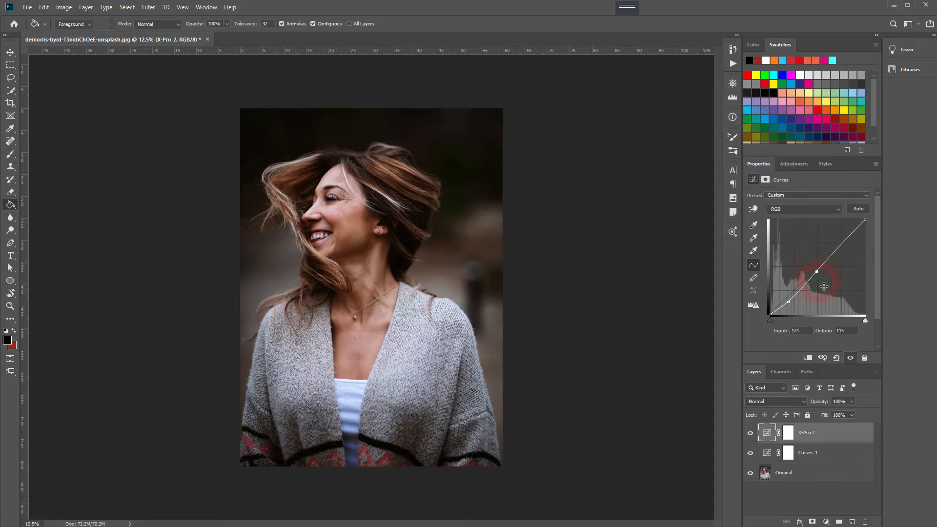
left_click(843, 242)
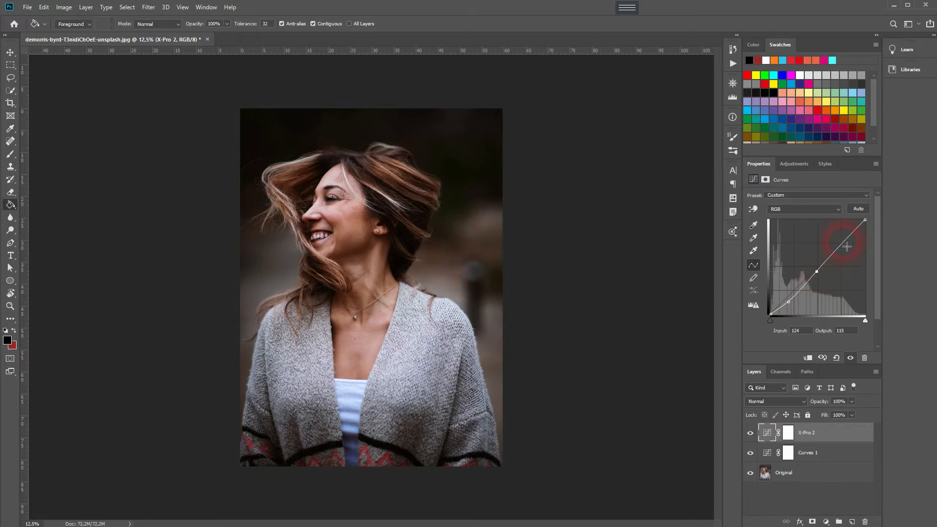
left_click_drag(846, 245, 845, 243)
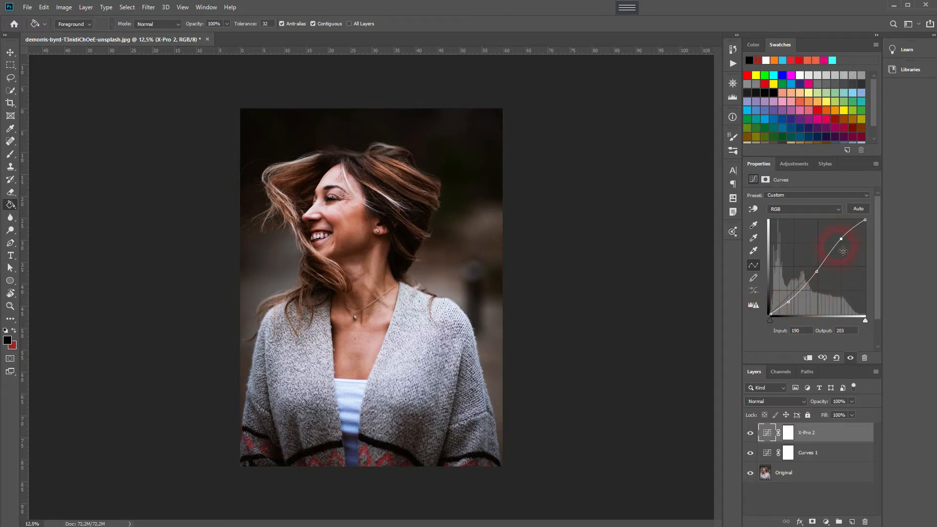
left_click(755, 434)
left_click(756, 437)
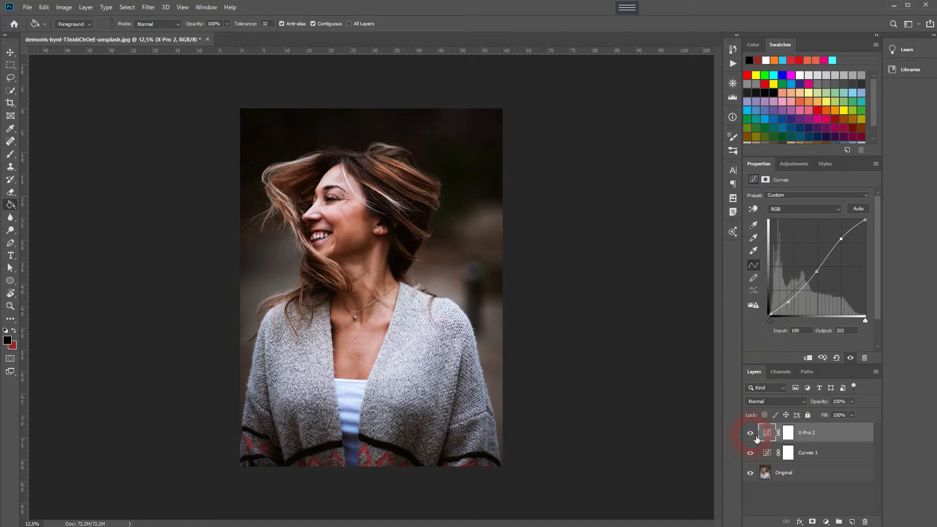
Step: In X-Pro 2's Red channel, place shadow (37→31), midtone and highlight (200→197) points, and compare with the layer hidden
left_click(808, 210)
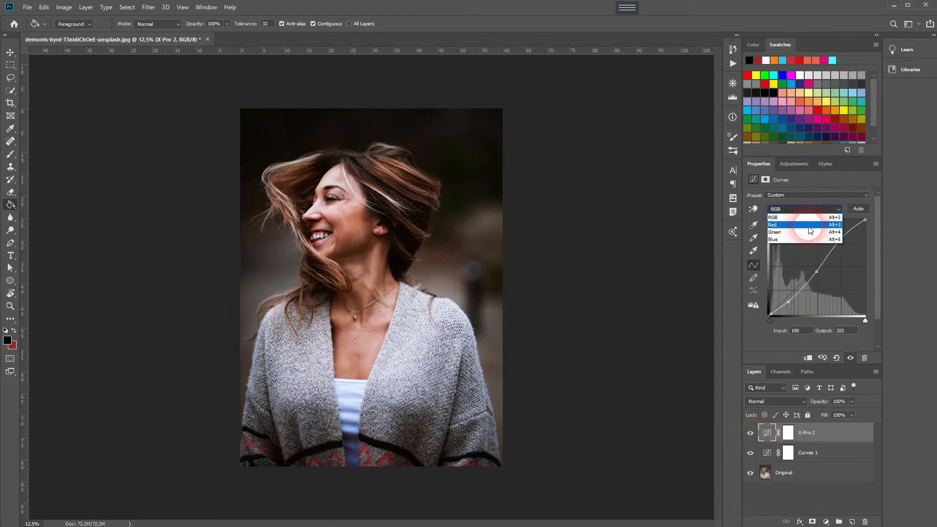
left_click(795, 218)
left_click_drag(788, 306, 788, 307)
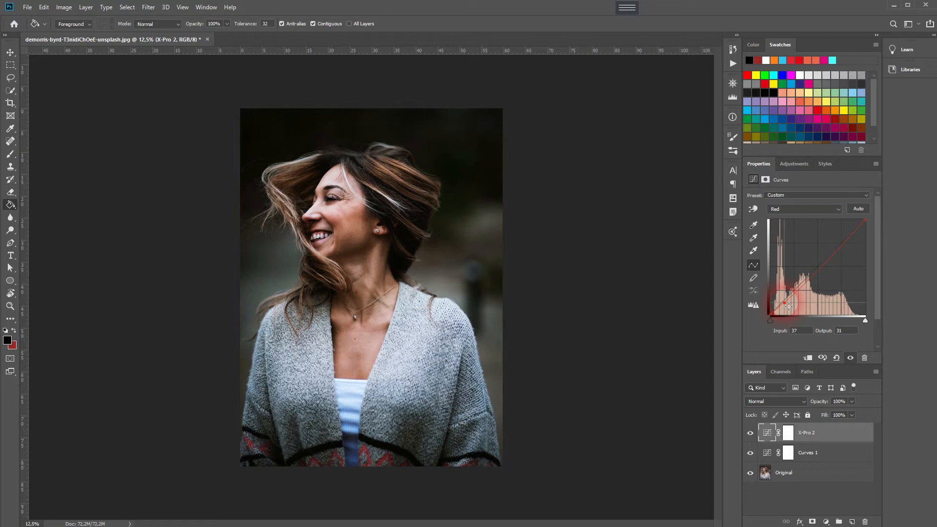
left_click(817, 279)
left_click_drag(817, 279, 817, 276)
left_click(847, 244)
left_click_drag(847, 243, 847, 245)
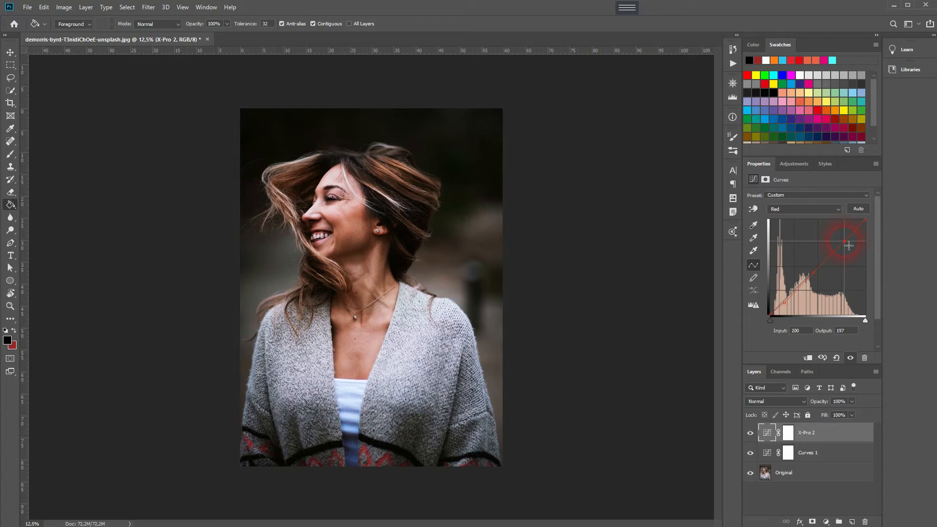
left_click(751, 435)
left_click(752, 434)
left_click(752, 434)
left_click(752, 433)
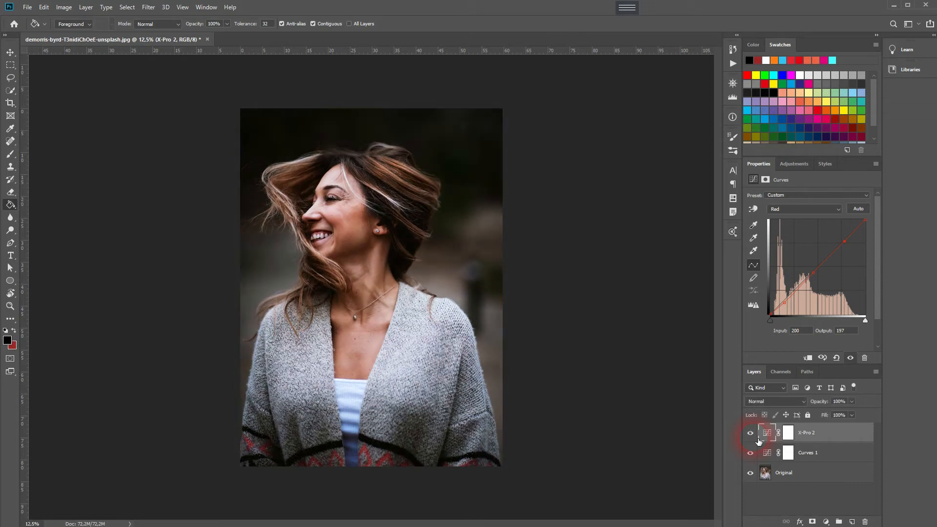
Step: In X-Pro 2's Green channel, place a shadow point, a midtone point at 124→121 and a highlight point at 196→204
left_click(821, 213)
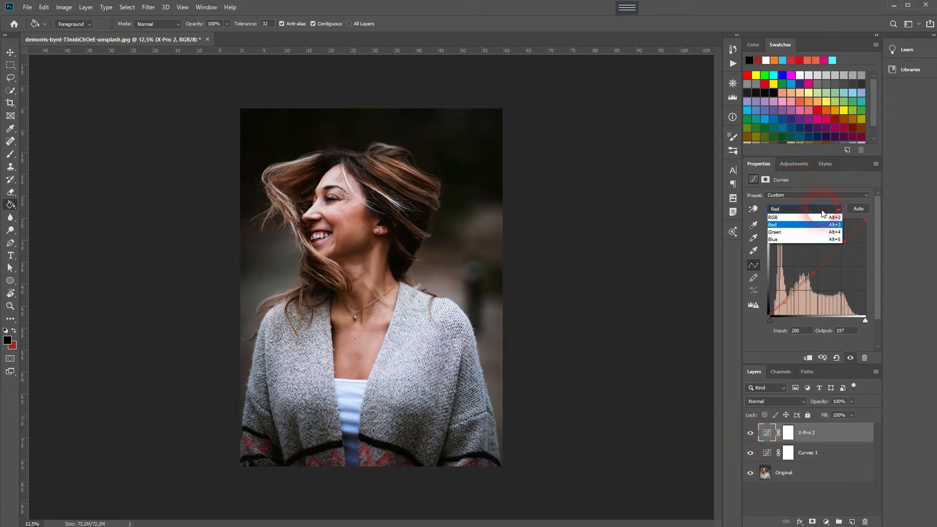
left_click(818, 238)
left_click_drag(789, 304, 790, 304)
left_click(820, 273)
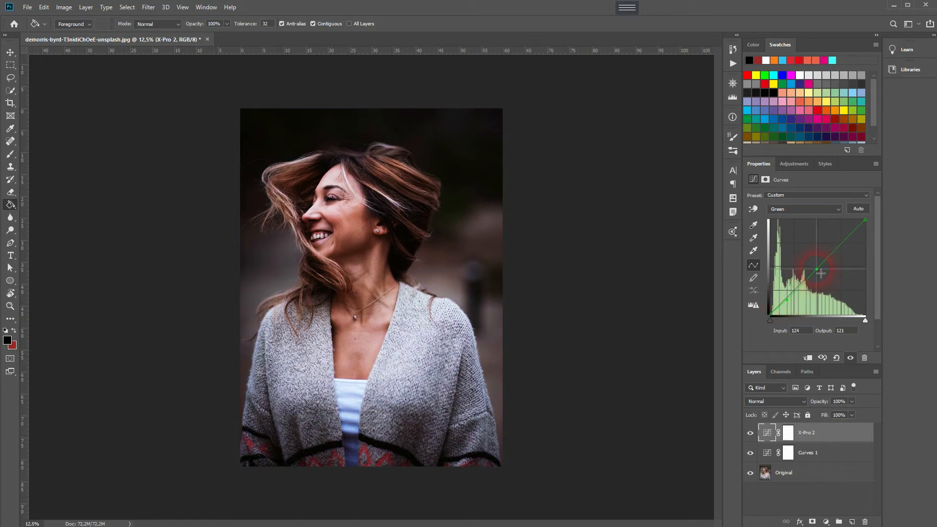
left_click(848, 242)
left_click_drag(848, 243, 847, 242)
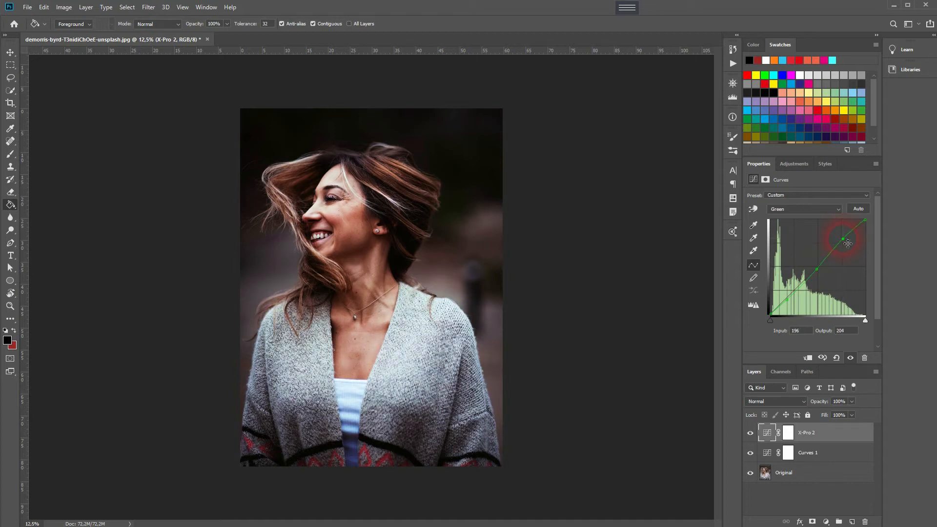
Step: Preview X-Pro 2's effect and raise the black end of its Blue channel curve to about output 38
left_click(831, 209)
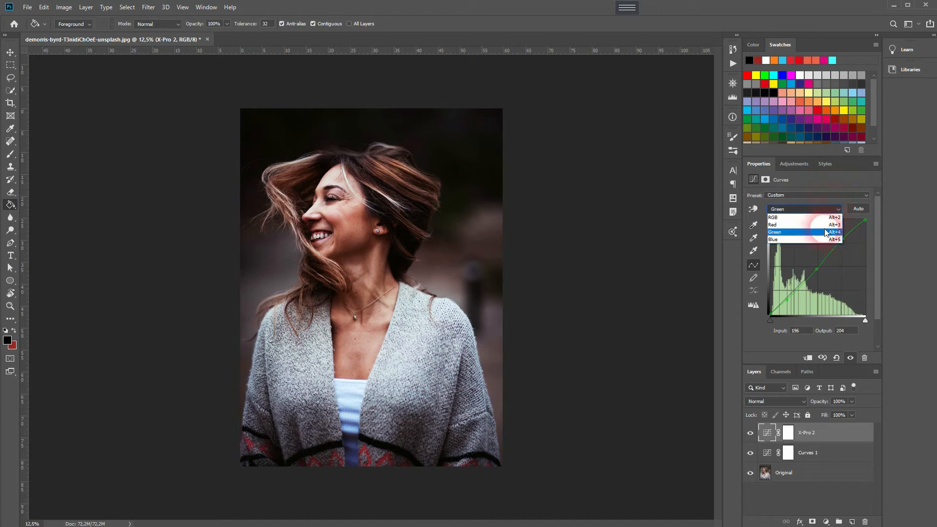
left_click(821, 237)
left_click(759, 433)
left_click(750, 433)
left_click(813, 432)
left_click(789, 320)
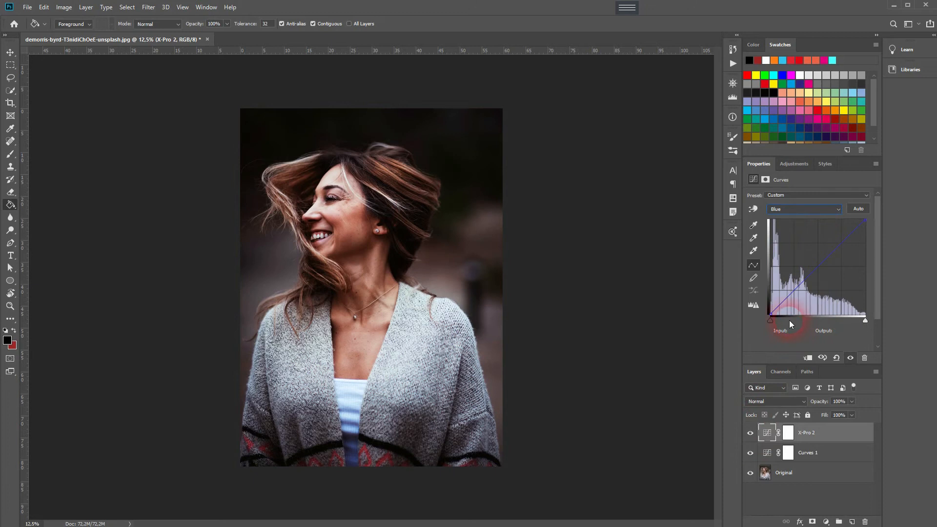
left_click_drag(775, 318, 752, 305)
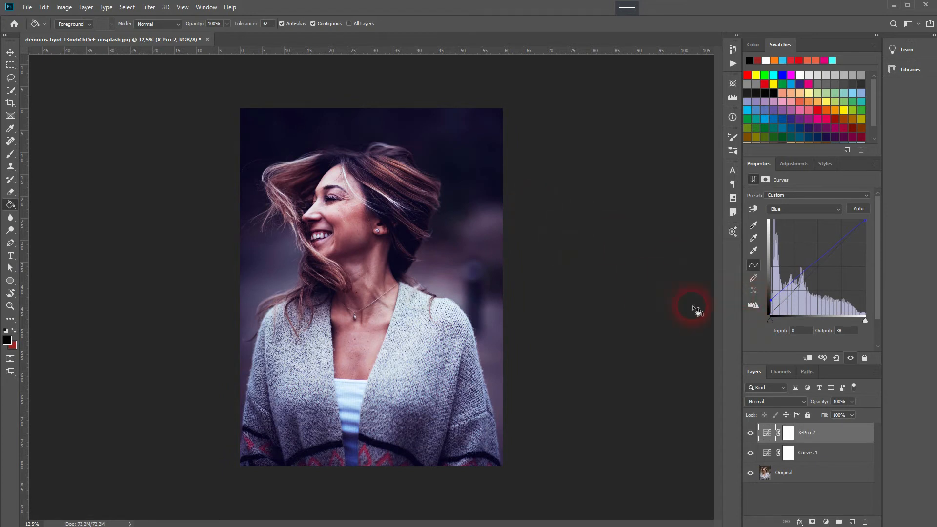
Step: Readjust the Blue curve's ends, lifting the black end further and lowering the white end
left_click_drag(753, 319, 771, 307)
left_click_drag(866, 220, 874, 239)
left_click_drag(794, 285, 845, 251)
left_click_drag(777, 307, 769, 296)
Step: Add shadow, midtone and highlight points to the Blue curve, with the highlight point at input 195, output 195
left_click(797, 295)
left_click_drag(795, 292, 795, 288)
left_click(821, 268)
left_click(842, 242)
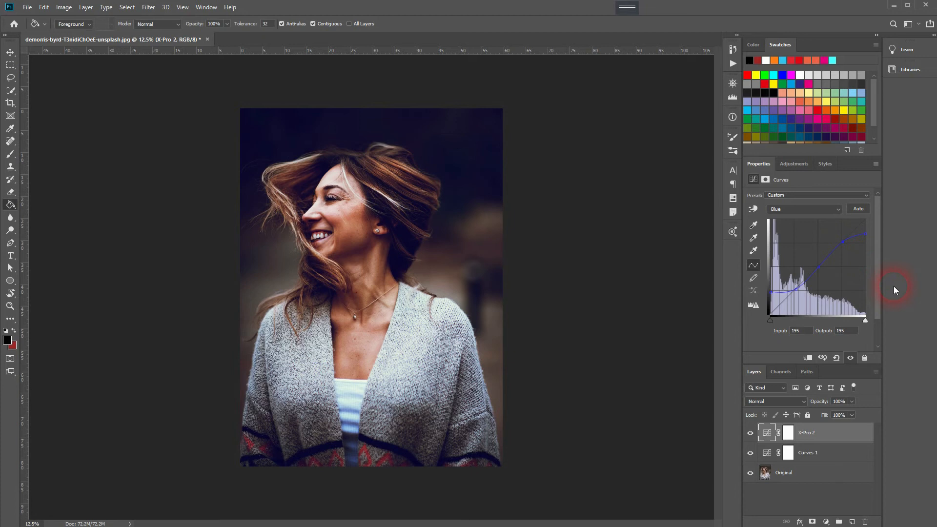
Step: Show X-Pro 2's composite RGB curve and compare the graded image with the Original layer alone
left_click(819, 208)
left_click(820, 217)
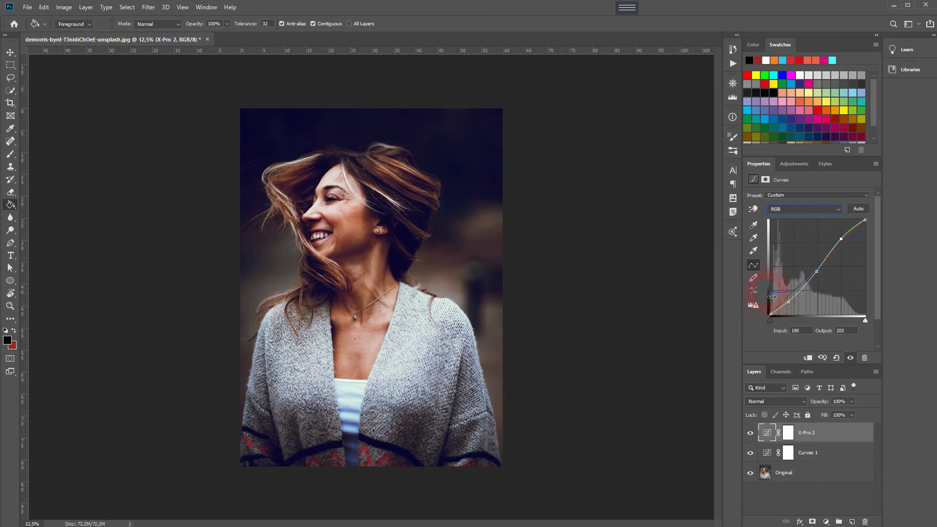
left_click(755, 476, "alt")
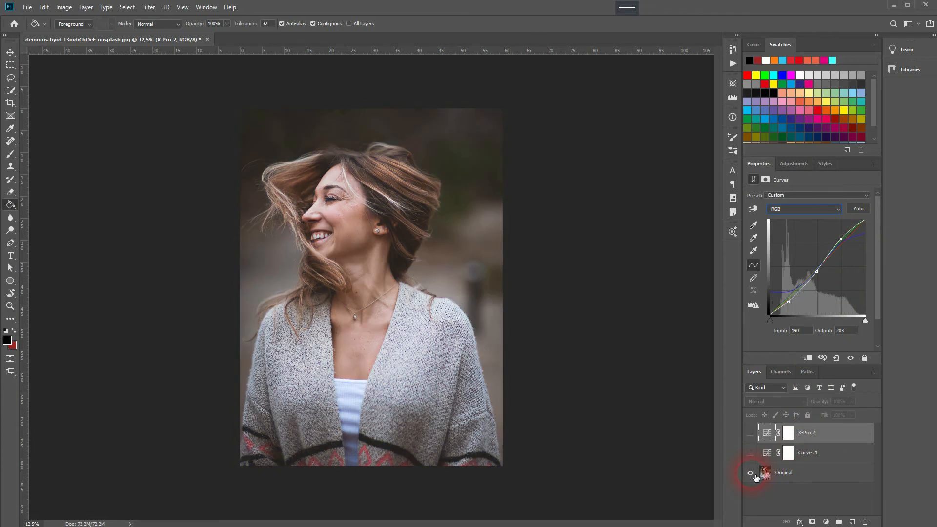
left_click(755, 476, "alt")
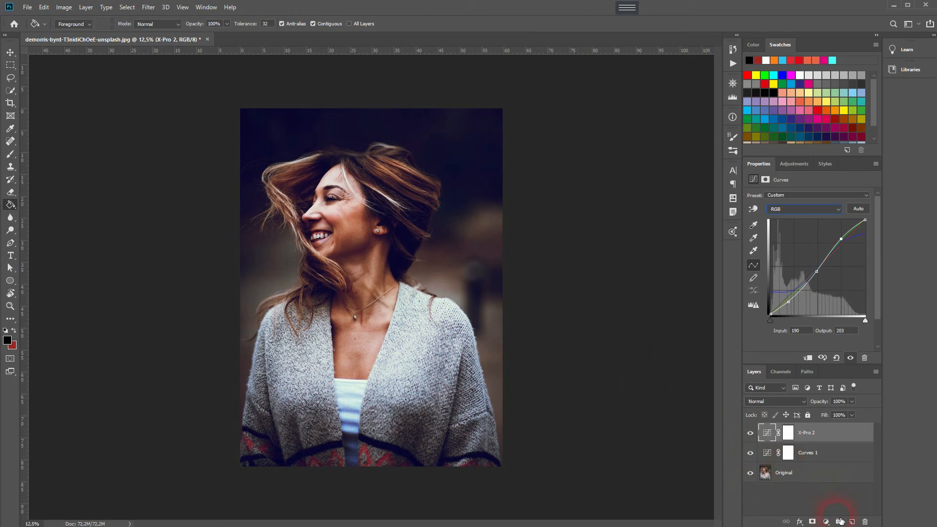
Step: Add a Levels adjustment layer on top, set its input levels to 5, 1.10 and 247, and preview the change
left_click(826, 521)
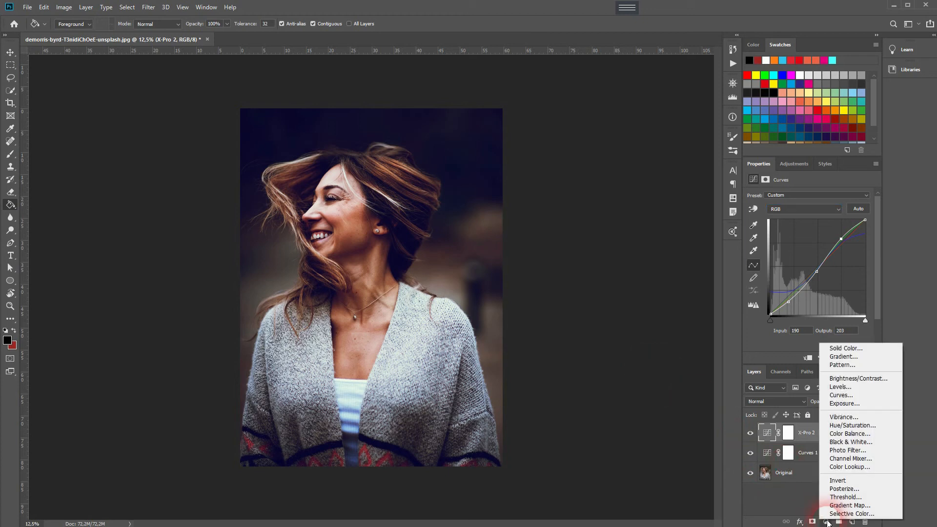
left_click(858, 387)
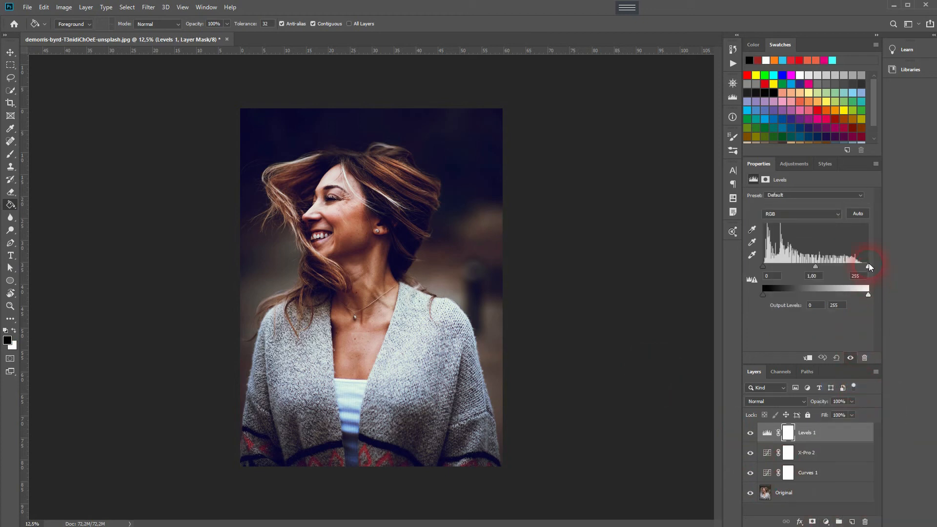
mouse_move(868, 266)
left_mouse_down()
mouse_move(848, 267)
mouse_move(862, 272)
left_mouse_up()
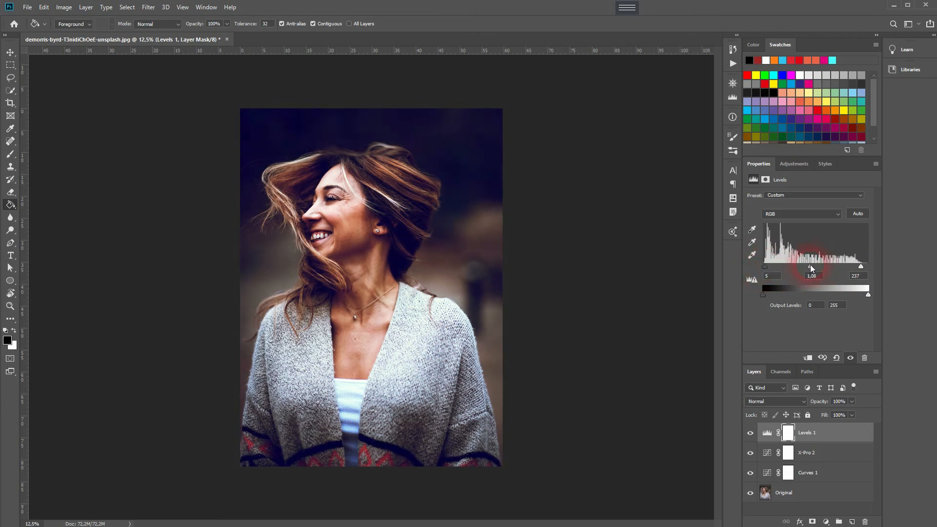
left_click(751, 434)
left_click(751, 433)
left_click(754, 433)
left_click(754, 433)
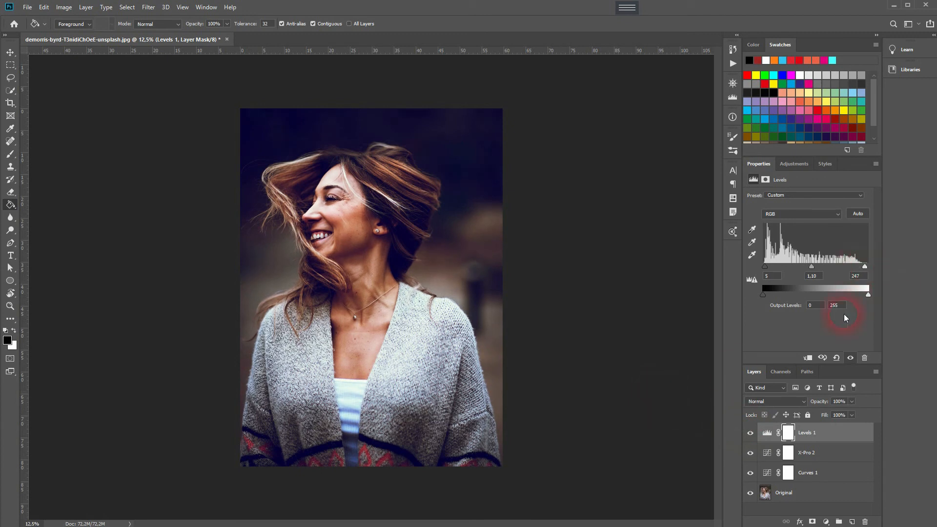
Step: Compare the full grade with the Original layer alone, and select the X-Pro 2 layer
left_click(754, 494, "alt")
left_click(754, 494, "alt")
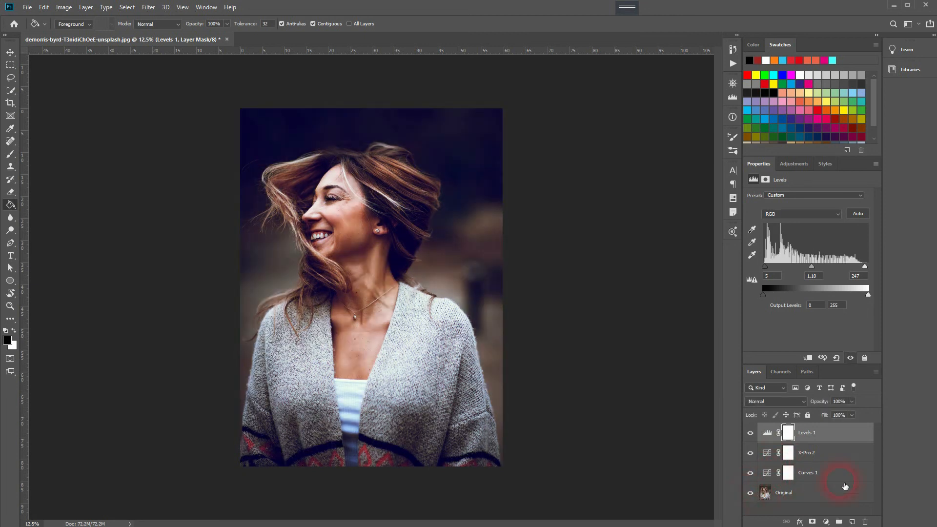
left_click(843, 455)
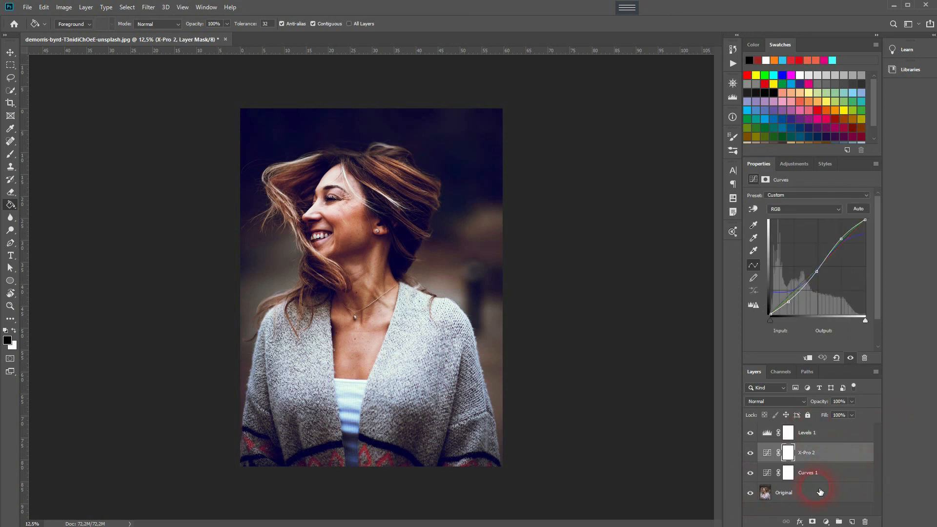